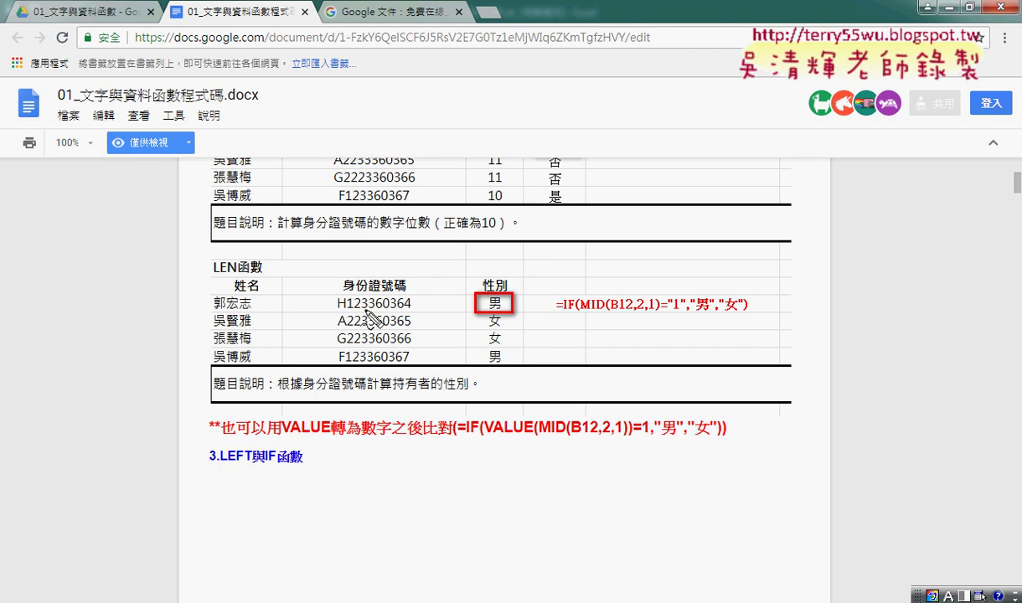
Mark the IDs' second character and the MID formula example in red, then clear the marks.
key(ctrl+space)
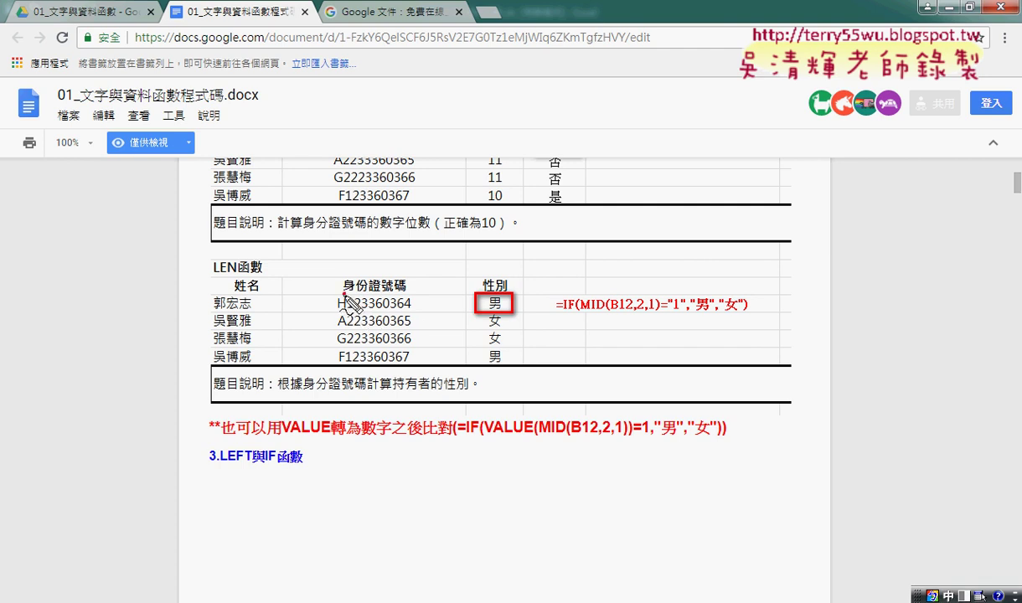
drag(344, 295, 344, 364)
drag(345, 294, 356, 366)
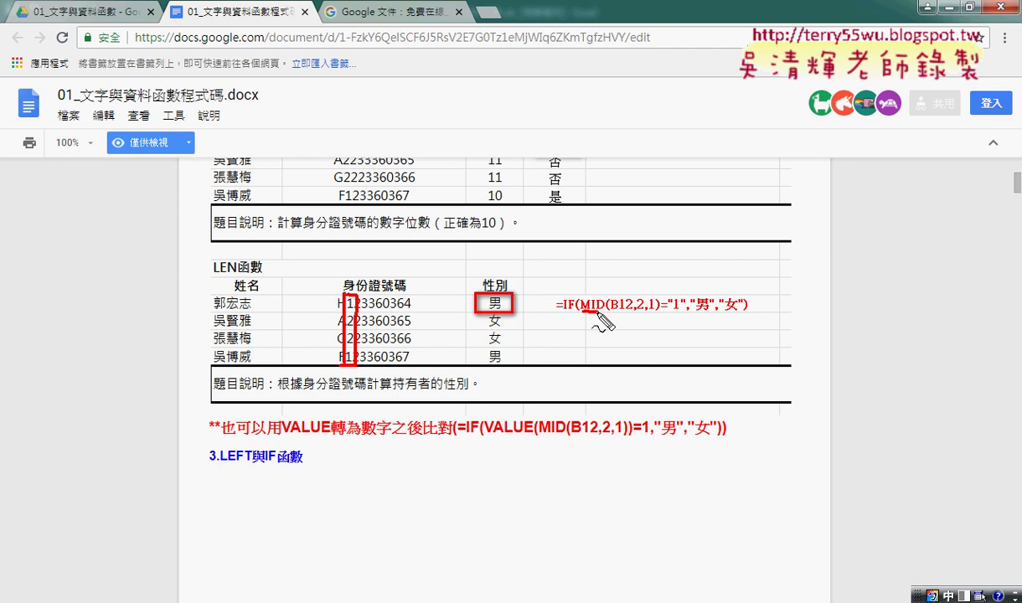
drag(584, 312, 600, 316)
drag(563, 316, 573, 316)
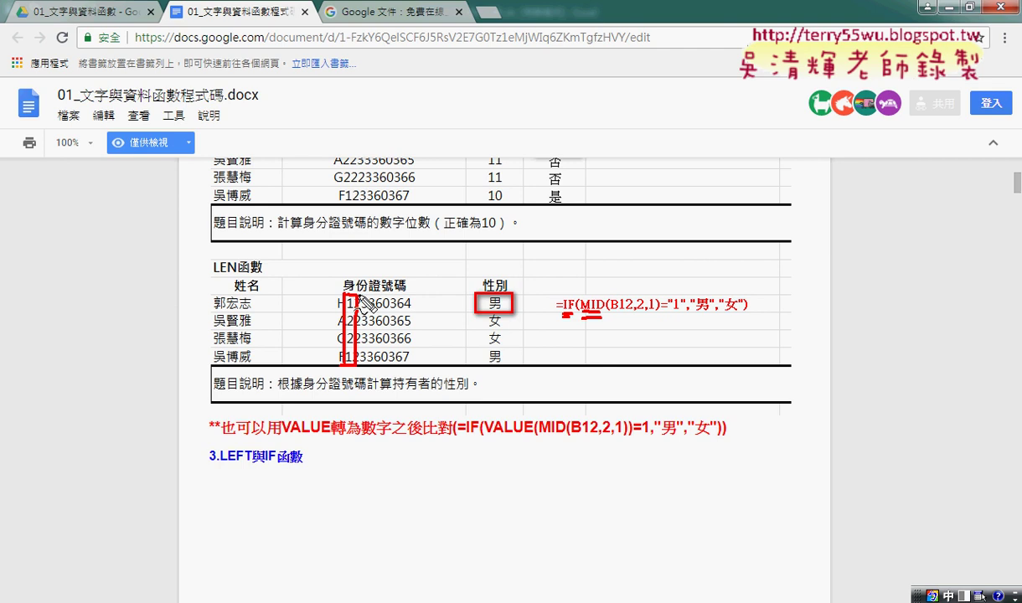
key(Escape)
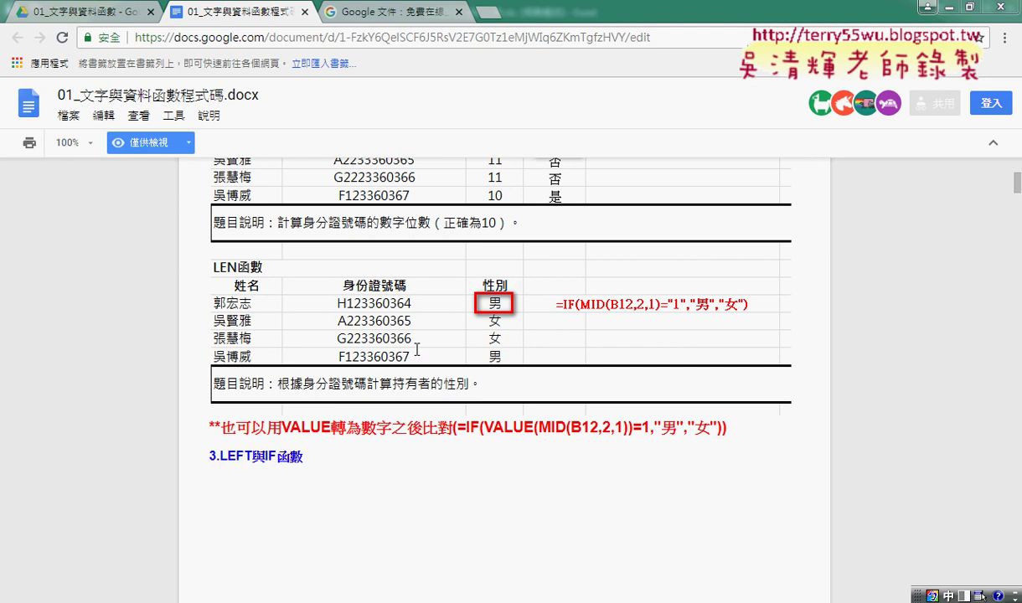
Scroll down to the LEFT & IF section and minimize Chrome to reveal Excel.
scroll(416, 350, up, 1)
scroll(418, 351, down, 3)
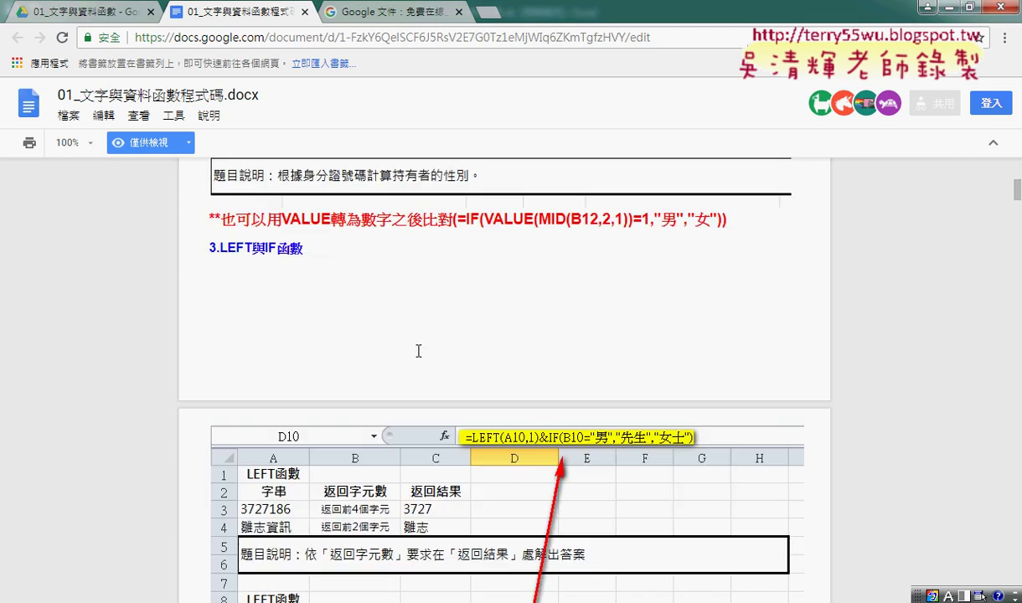
scroll(418, 351, down, 1)
scroll(417, 349, down, 2)
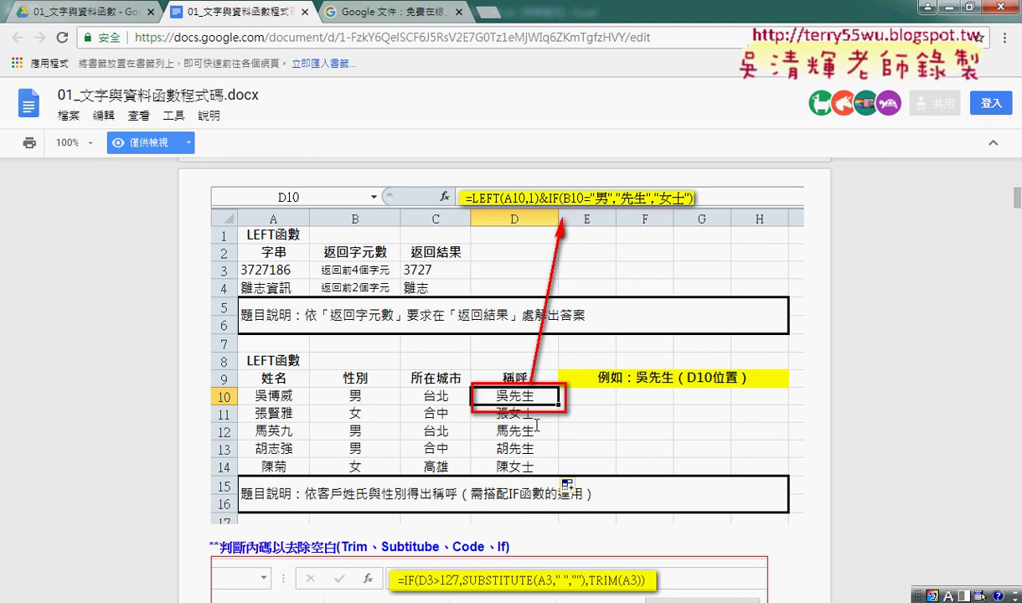
click(927, 6)
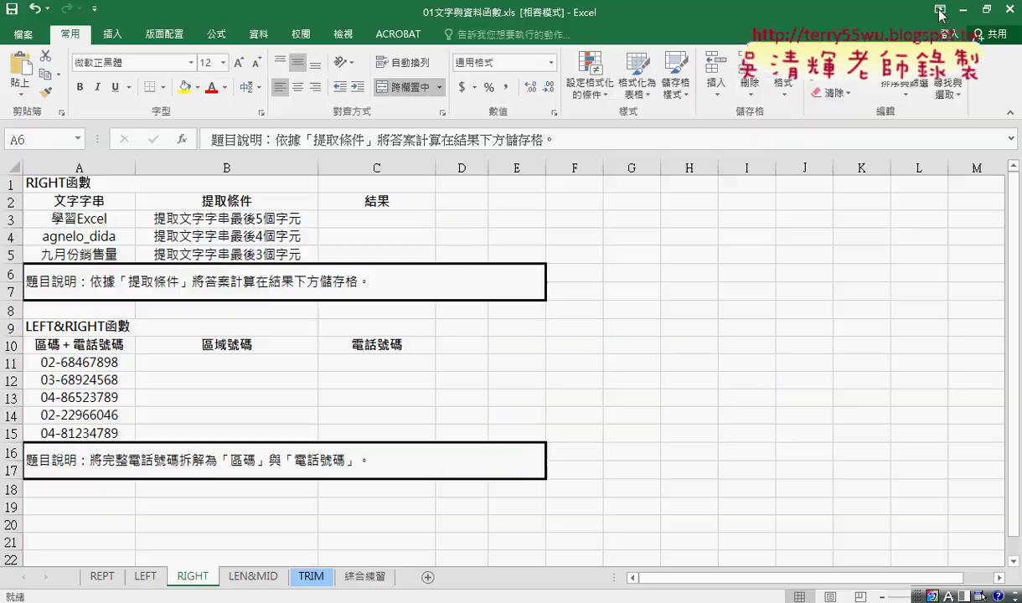
Go to the LEN&MID sheet and look over its LEN table.
click(251, 576)
scroll(391, 394, down, 1)
scroll(391, 394, down, 1)
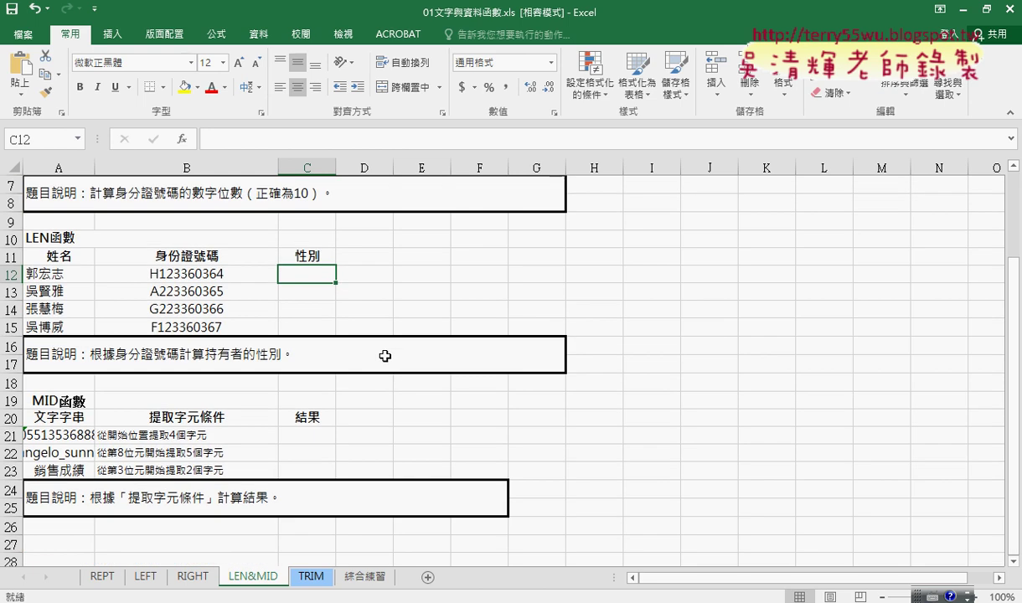
scroll(326, 277, up, 2)
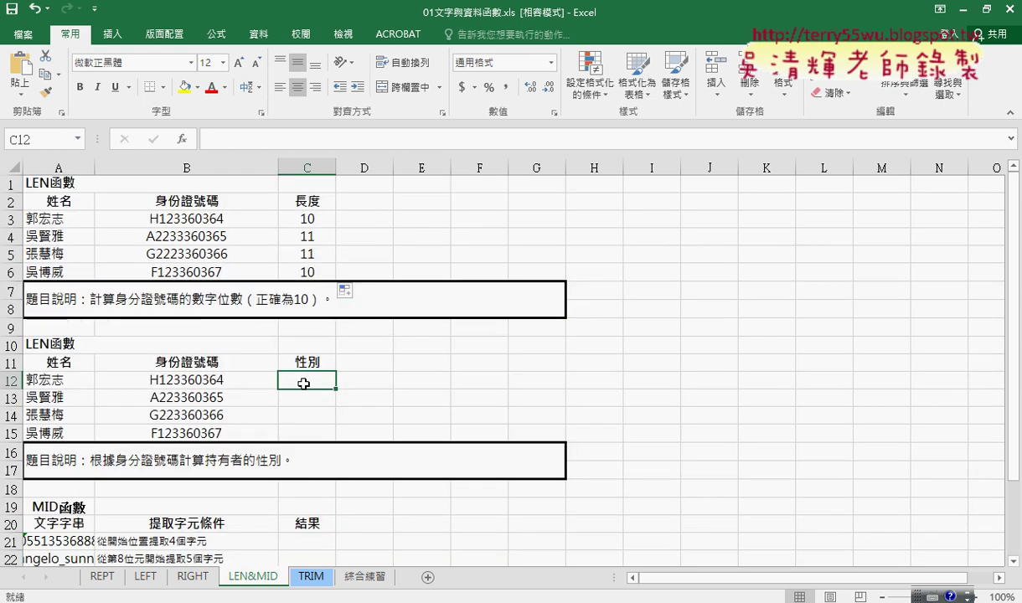
Enter the heading 是否正確 in D2 and widen column D to fit it.
click(366, 202)
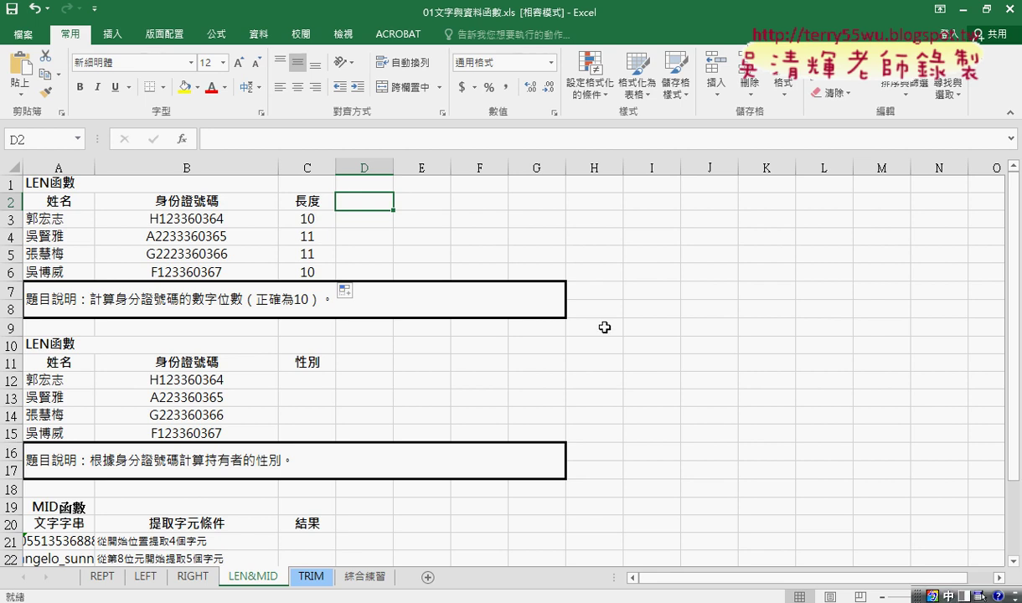
text(c)
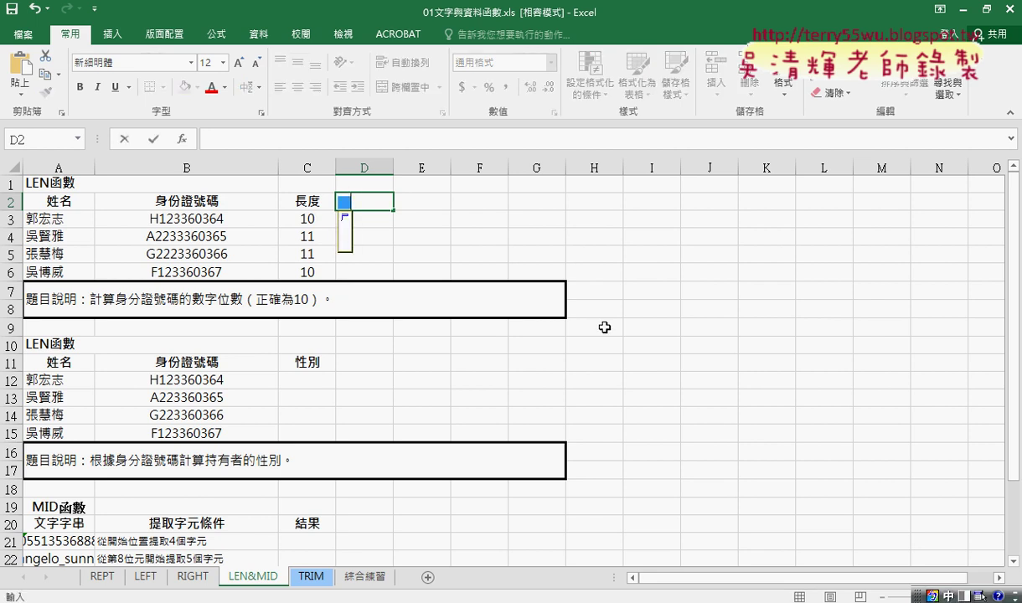
text(4)
text(否)
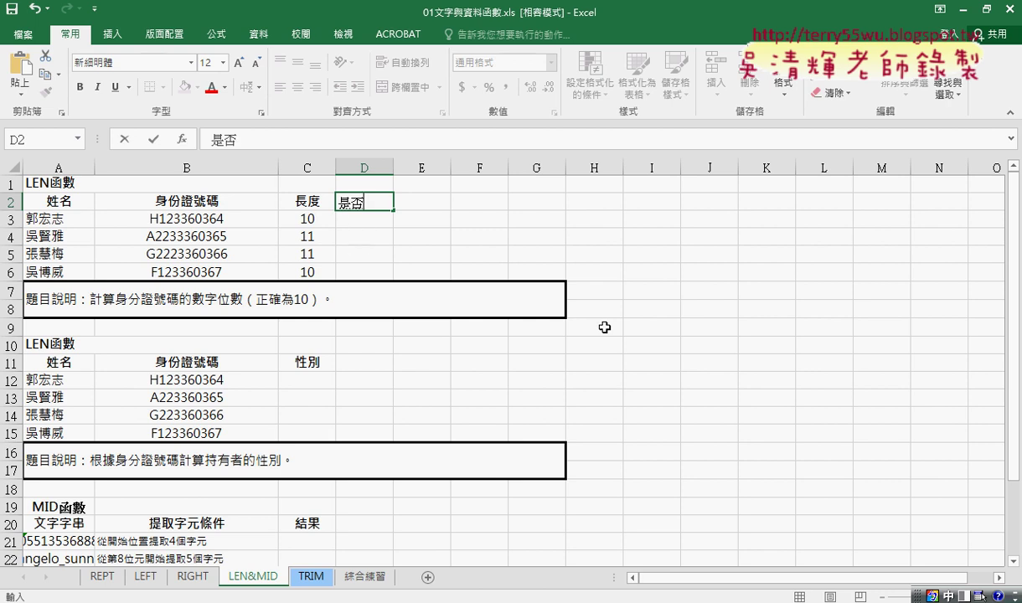
text(正確)
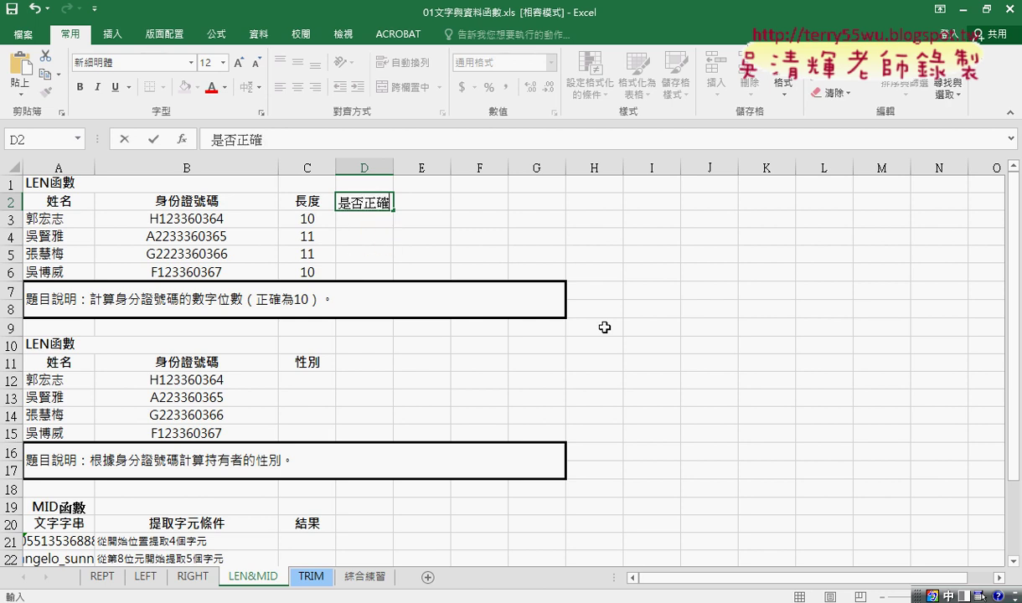
key(Return)
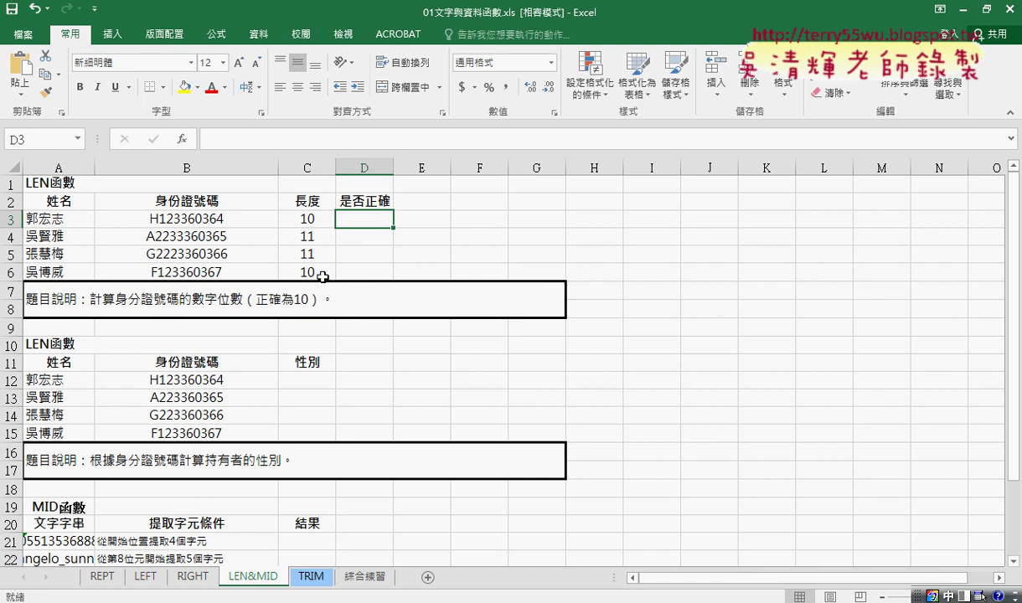
drag(394, 167, 396, 167)
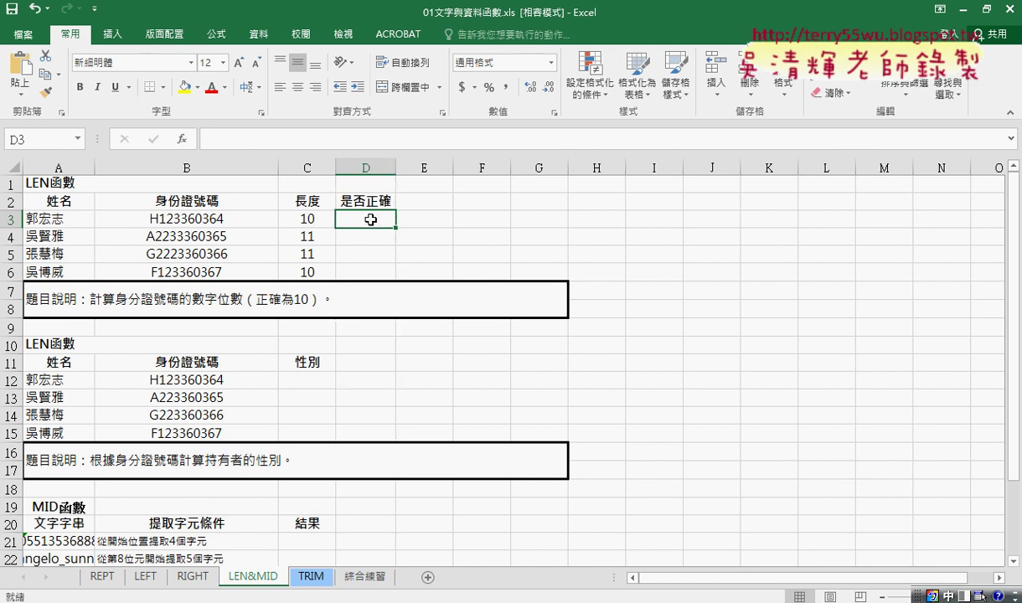
click(202, 141)
Pick the IF function from the 邏輯 (Logical) category for D3's formula.
click(183, 140)
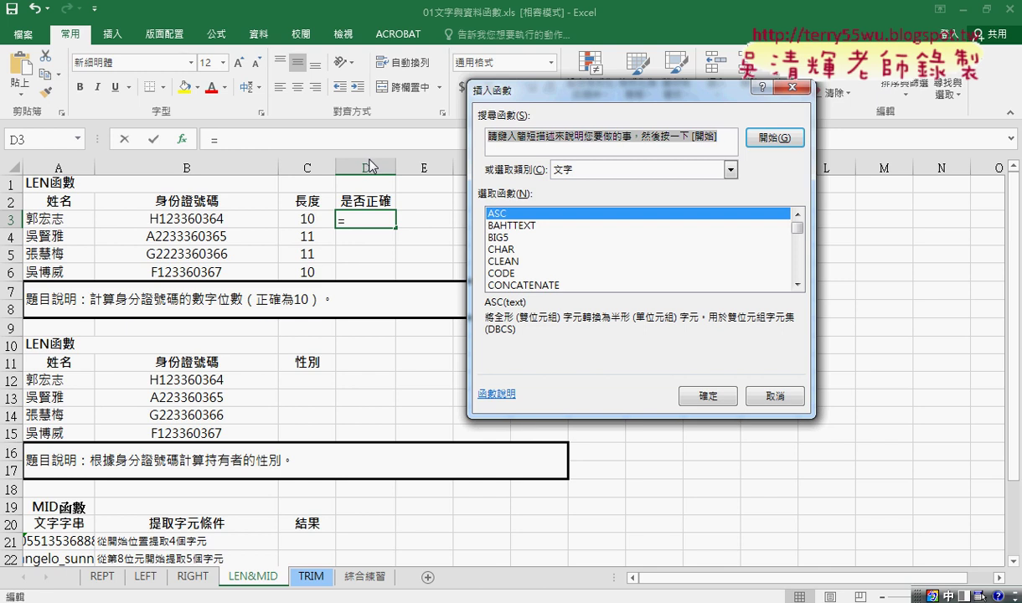
click(603, 171)
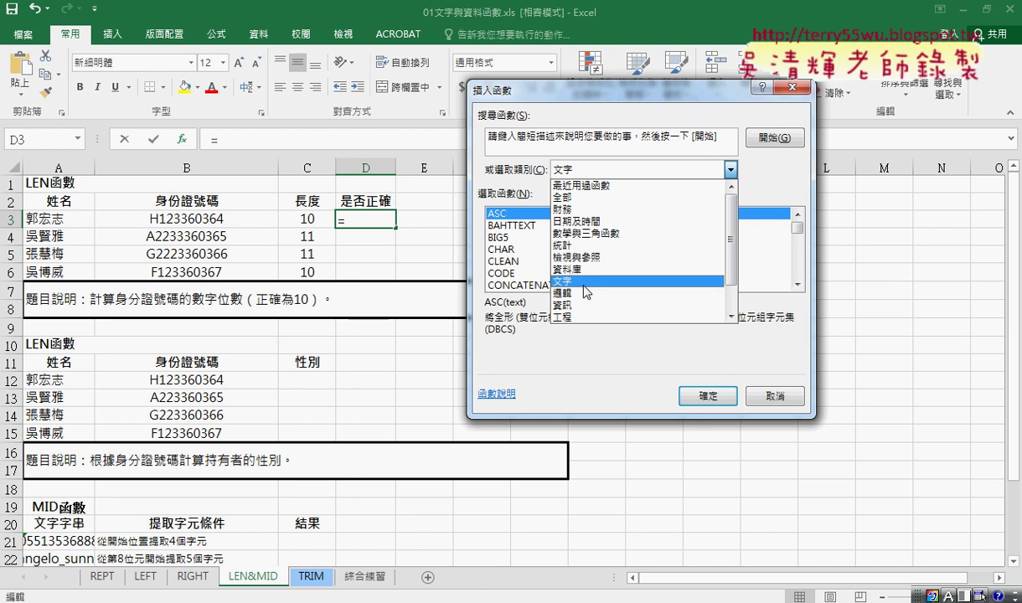
click(584, 294)
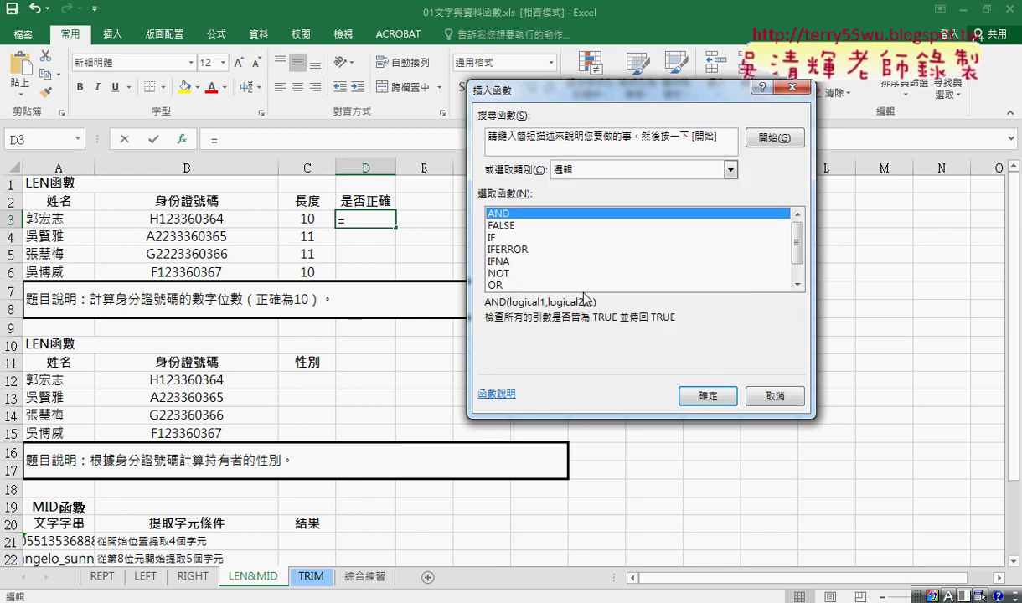
click(509, 238)
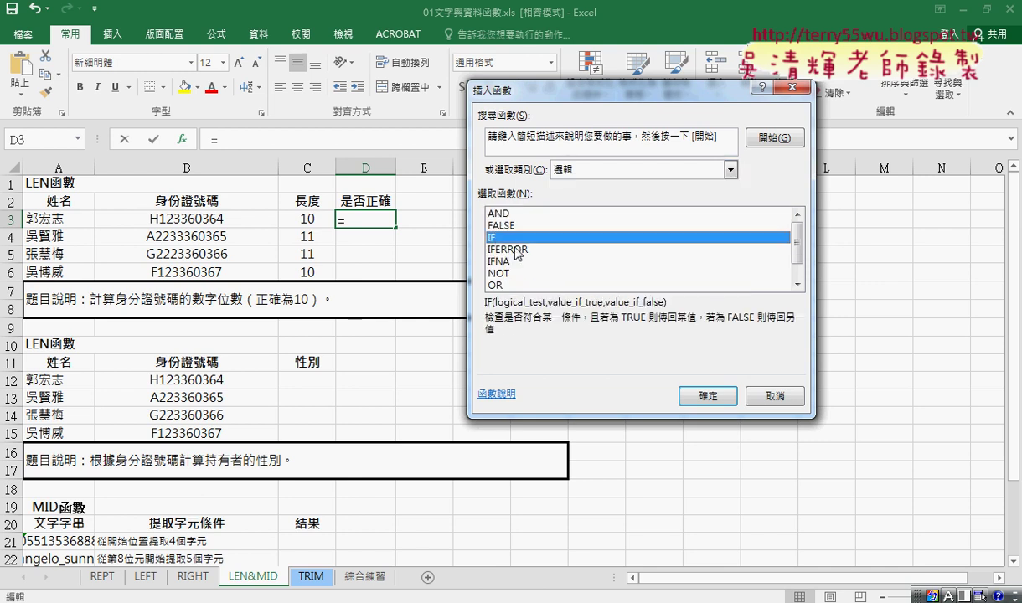
click(709, 397)
click(708, 395)
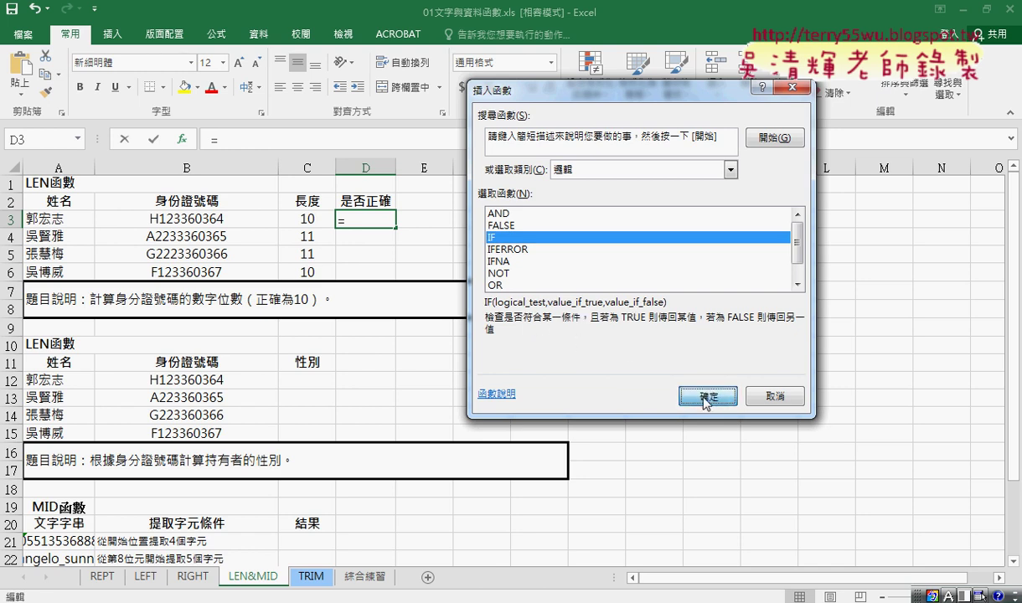
Set the IF condition to C3=10 and walk through the three IF arguments.
drag(553, 126, 616, 122)
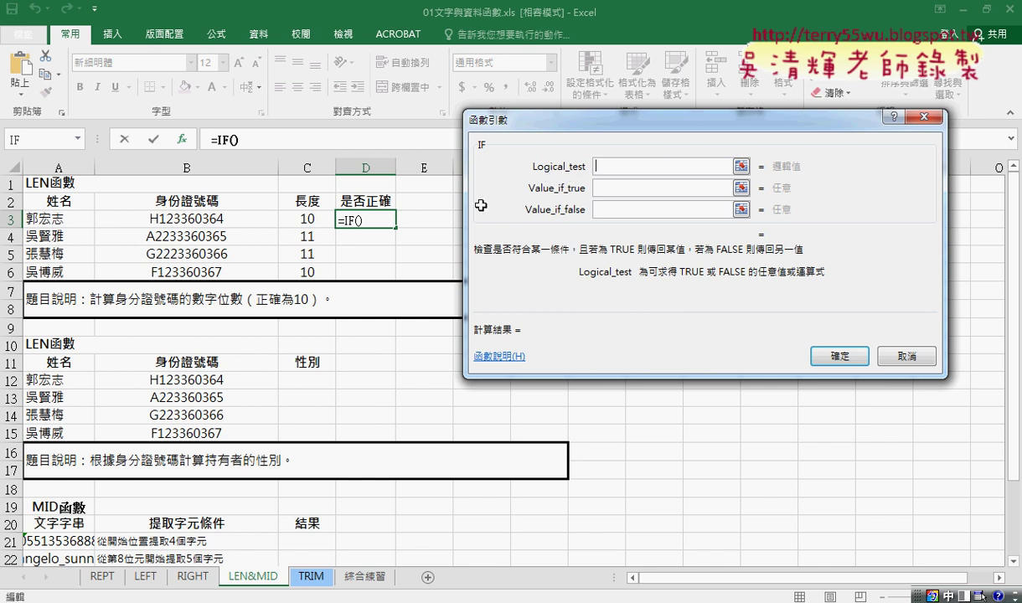
click(309, 221)
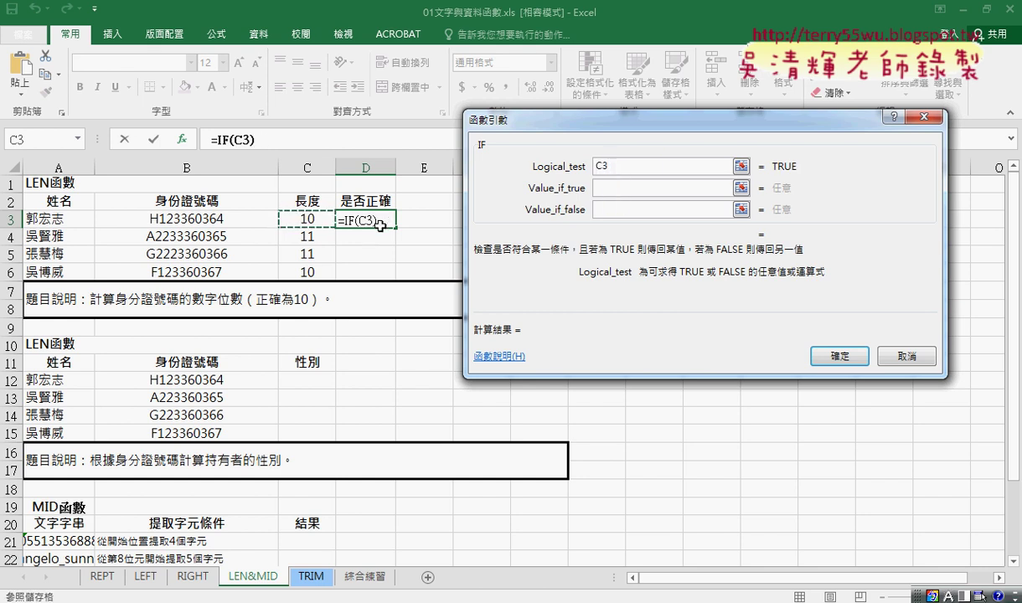
text(=1)
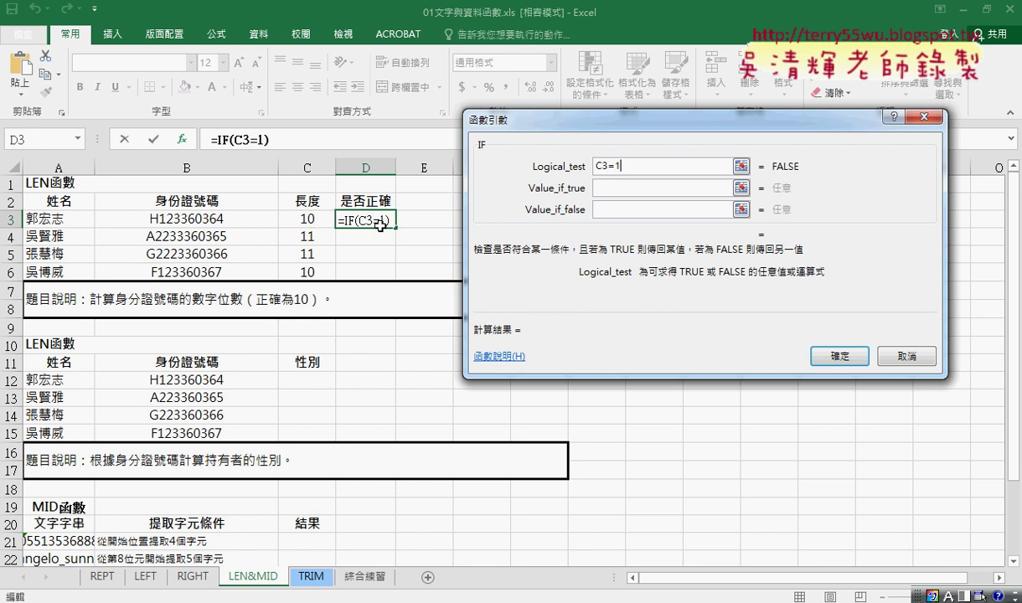
text(0)
drag(649, 172, 582, 163)
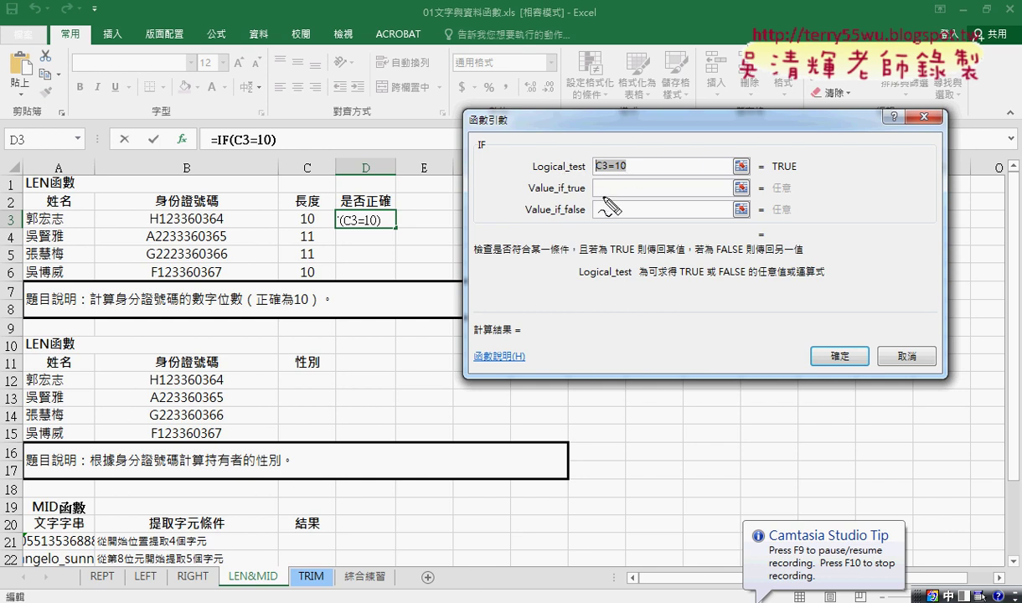
drag(586, 164, 597, 190)
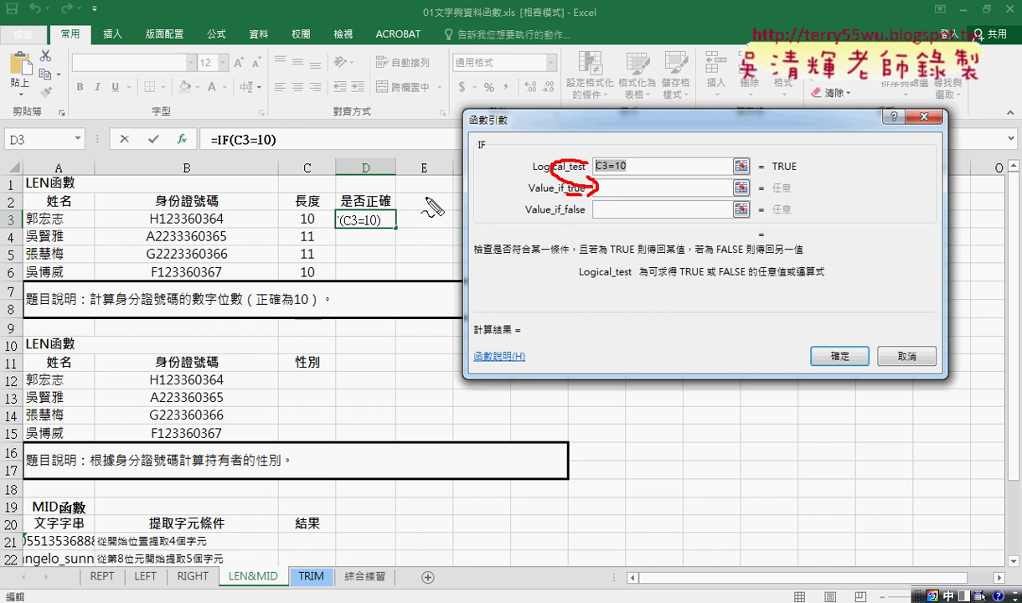
drag(586, 154, 589, 224)
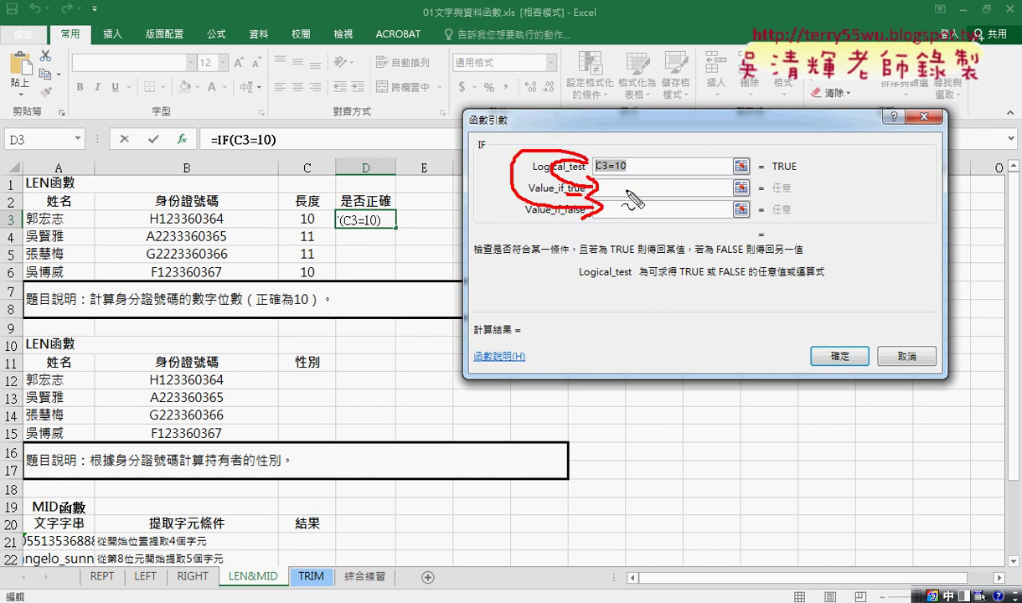
mouse_move(627, 181)
mouse_down()
mouse_move(644, 189)
mouse_move(637, 218)
mouse_up()
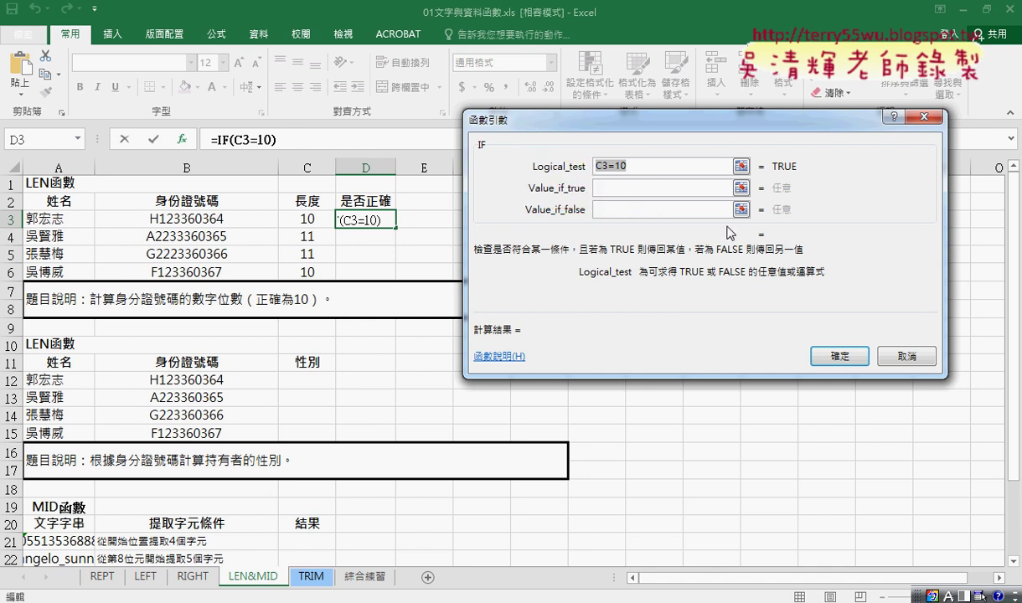
Make the IF return "是" when true and "否" when false, completing =IF(C3=10,"是","否") in D3.
click(644, 191)
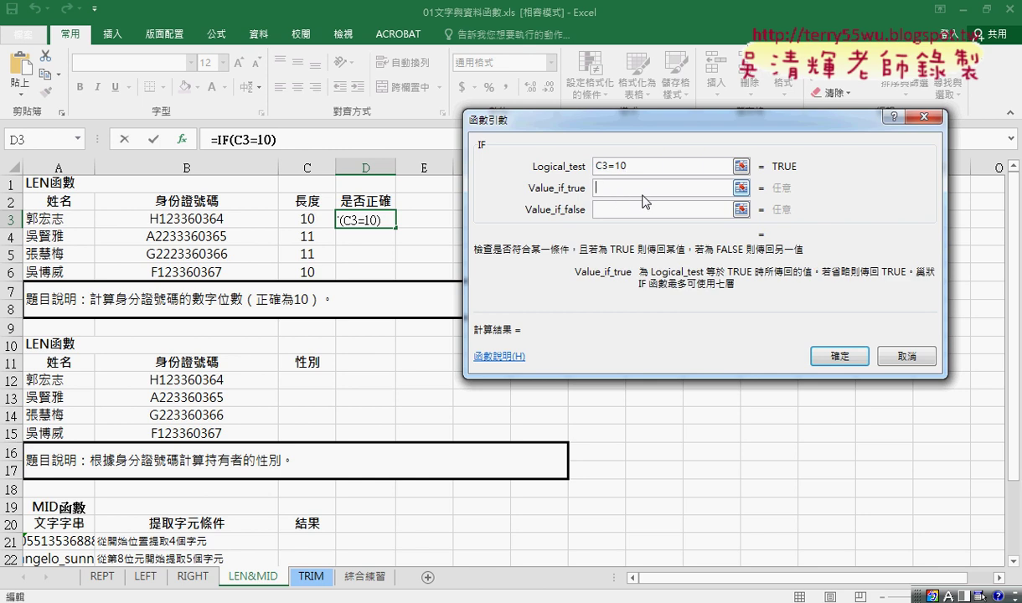
text(「)
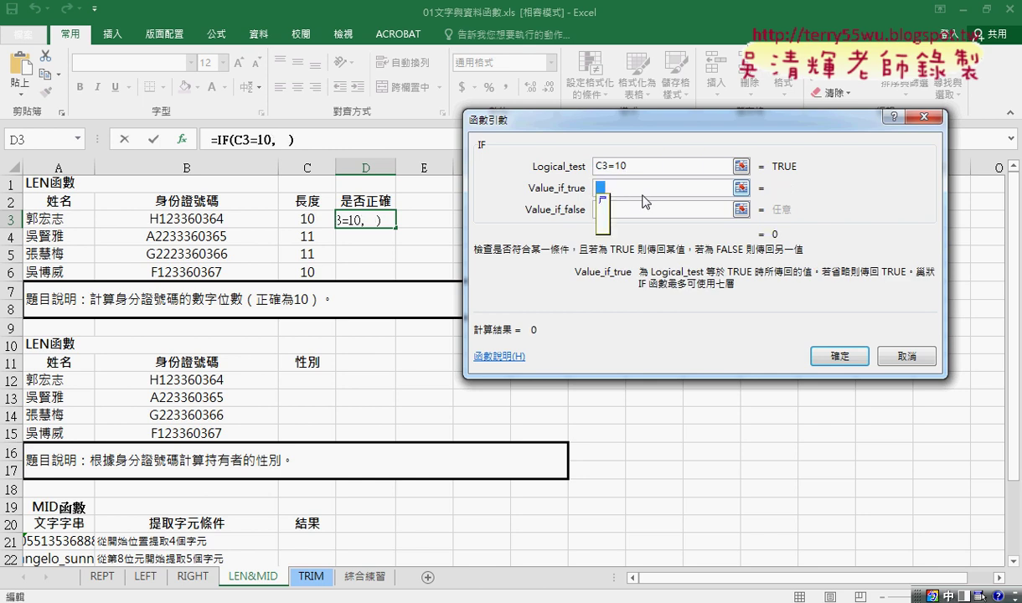
text(是)
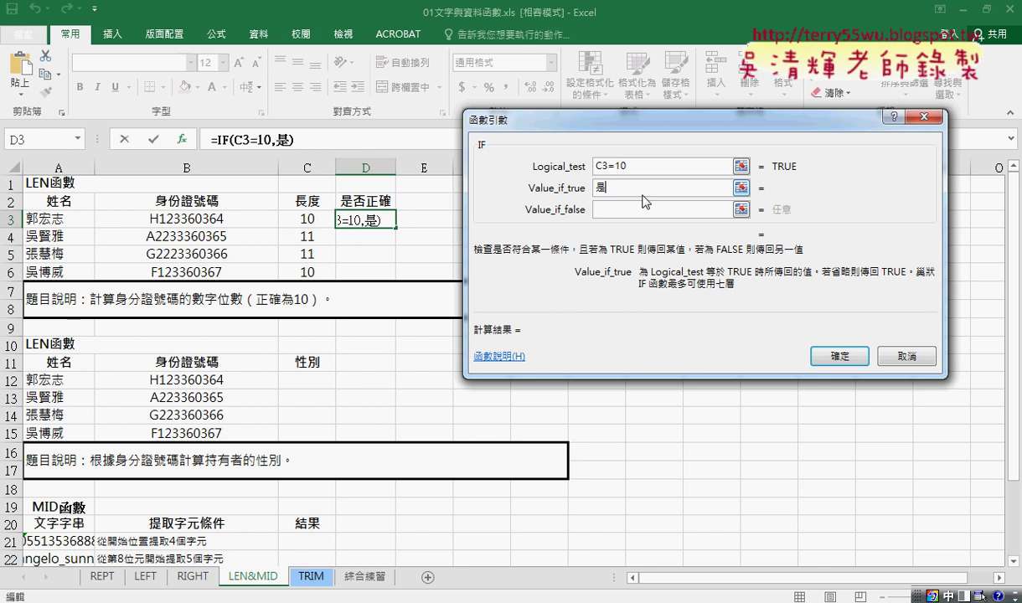
key(Tab)
text(「)
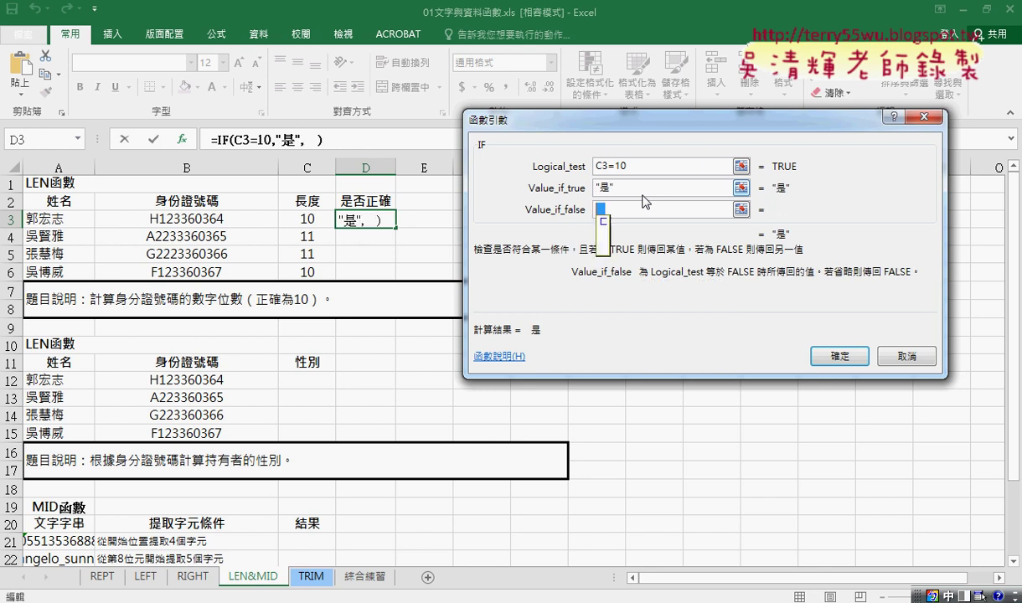
text(否)
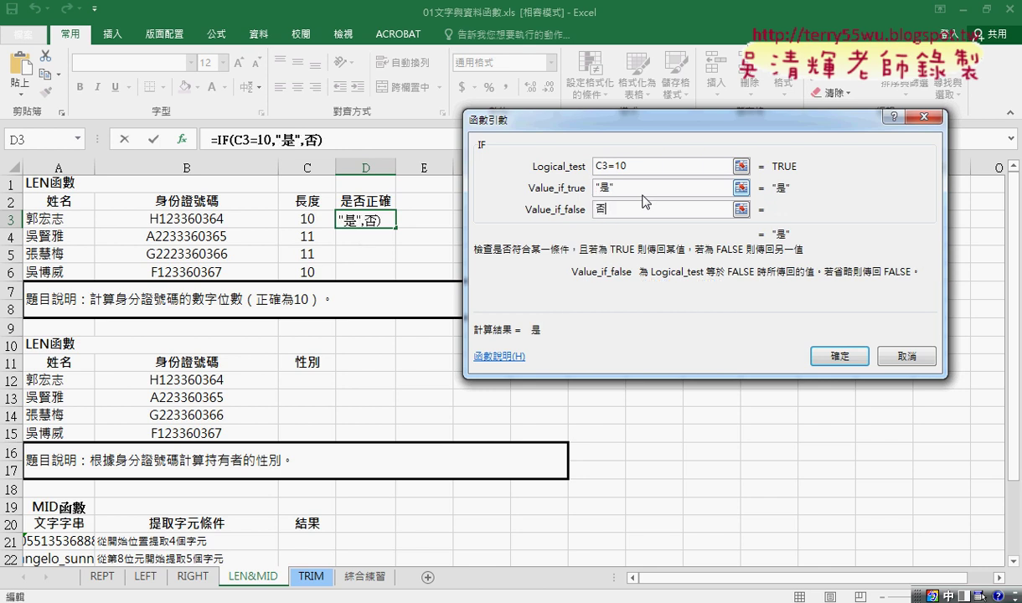
click(622, 183)
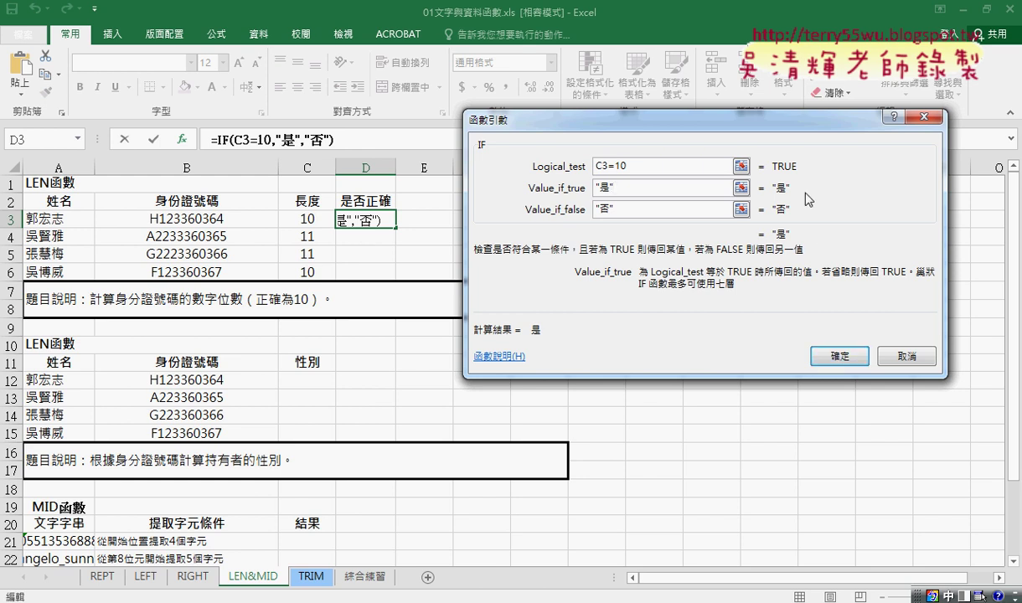
click(839, 357)
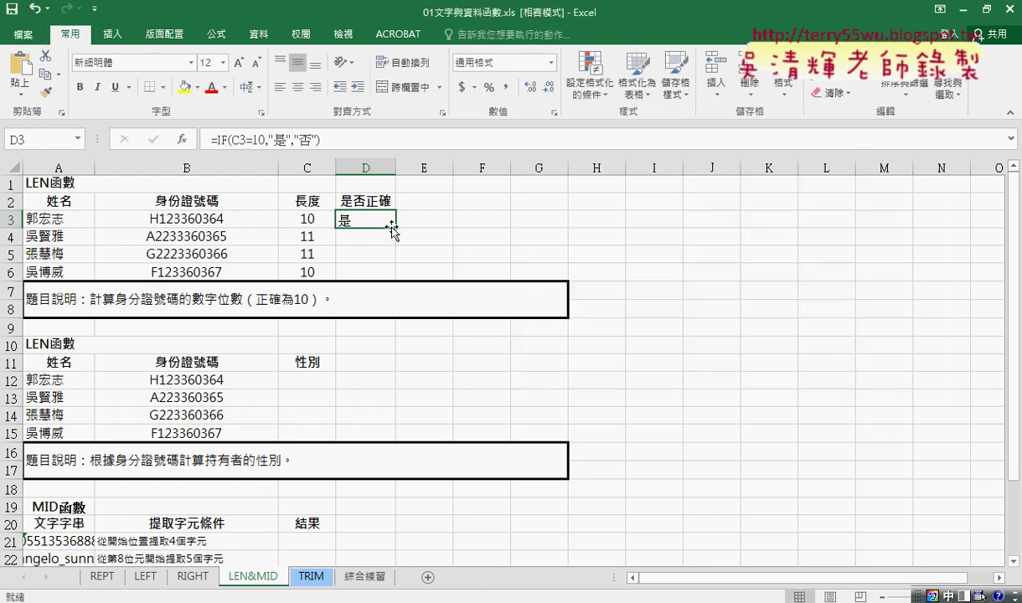
Fill D3's IF formula down to D6 and check each copied result (是, 否, 否, 是).
drag(396, 227, 393, 282)
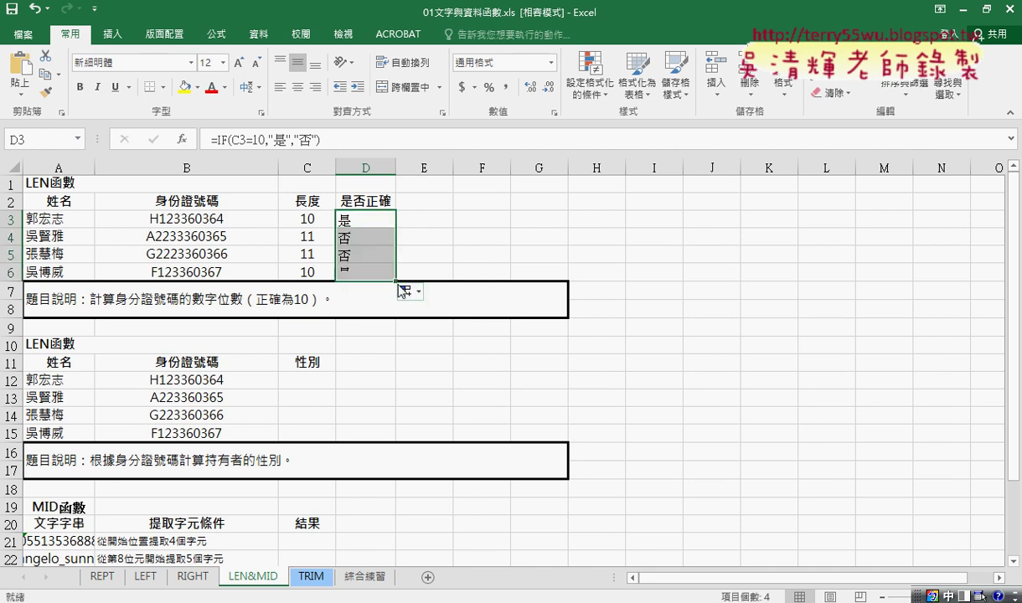
drag(347, 237, 360, 257)
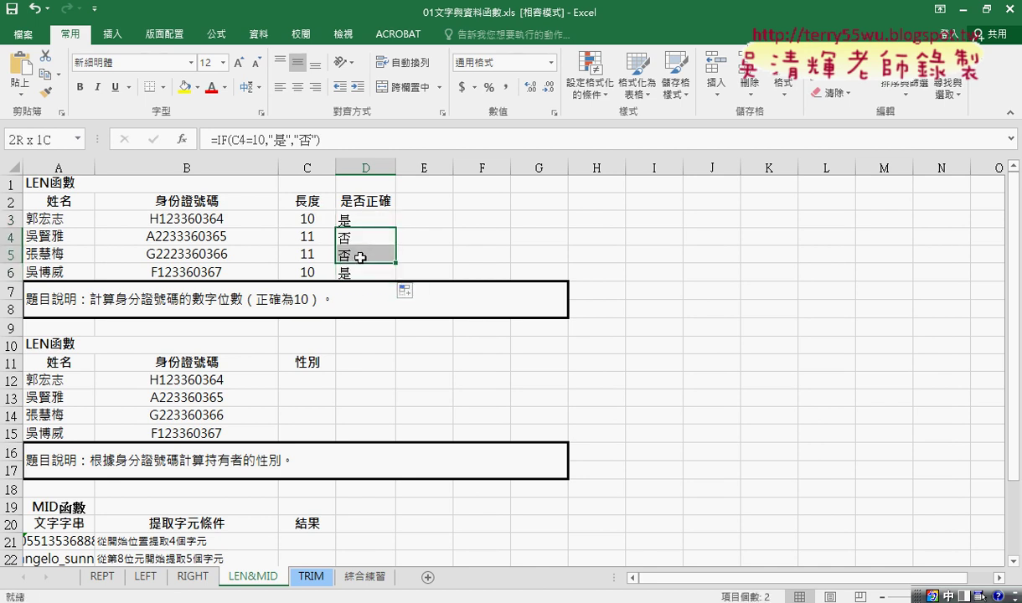
click(361, 239)
click(363, 220)
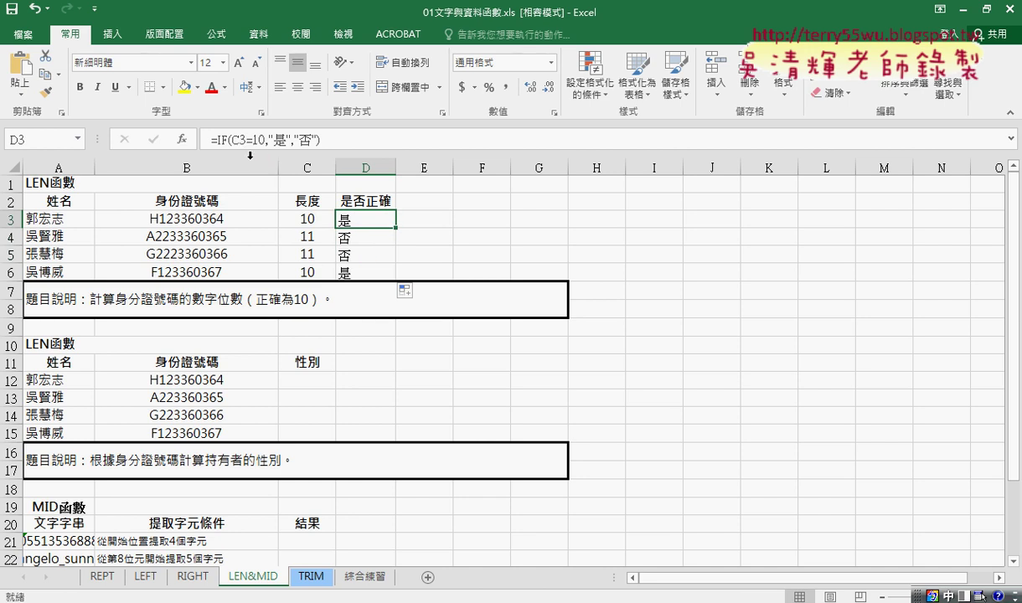
click(365, 234)
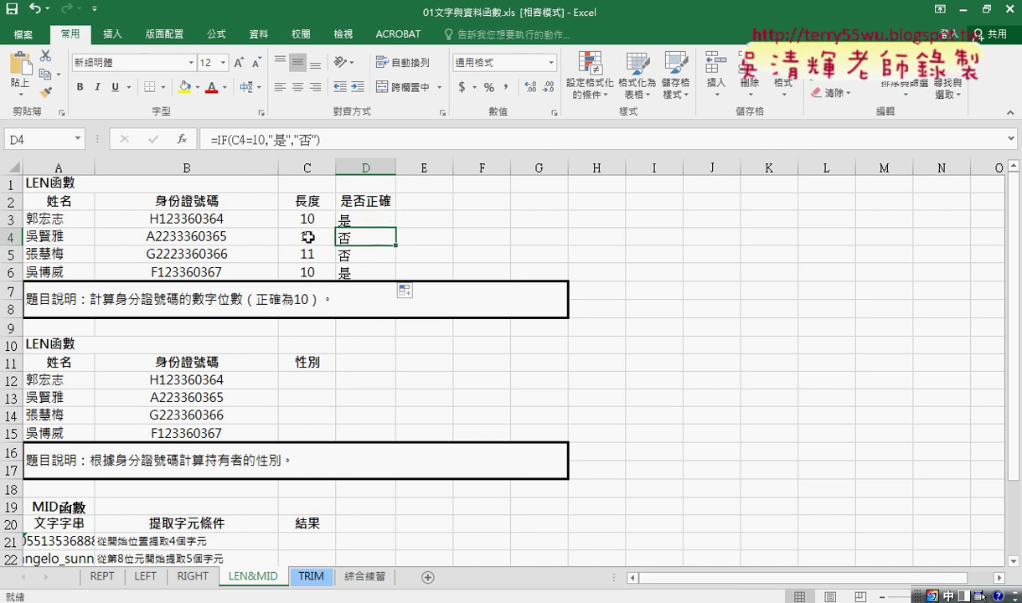
click(369, 256)
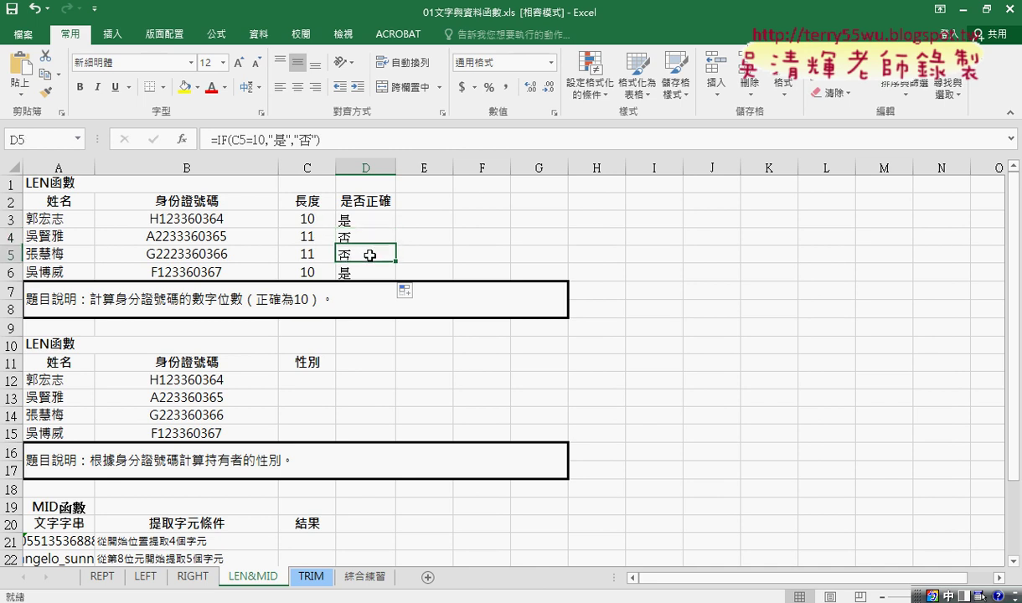
click(352, 267)
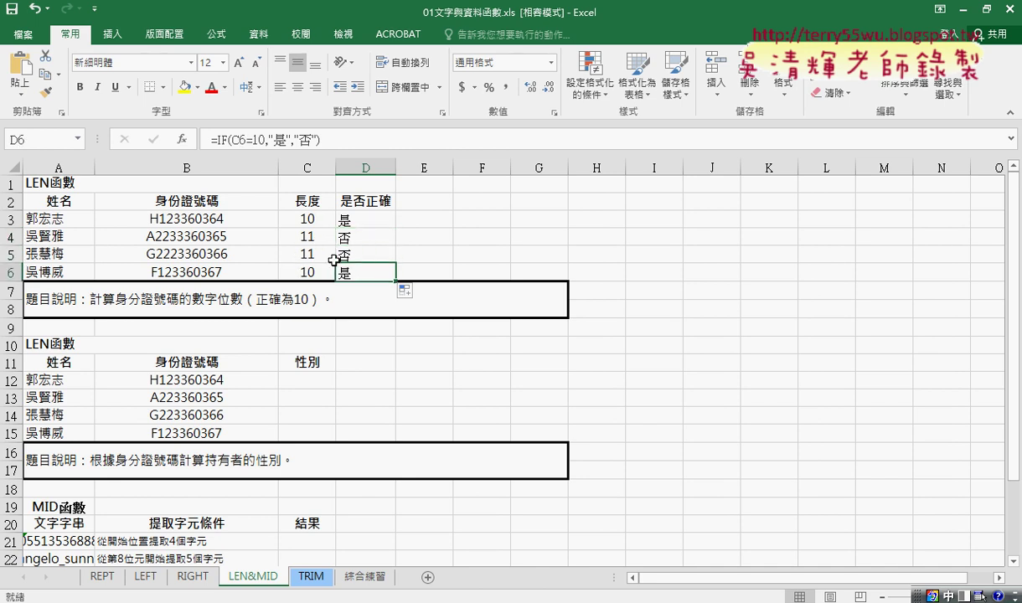
drag(369, 220, 380, 267)
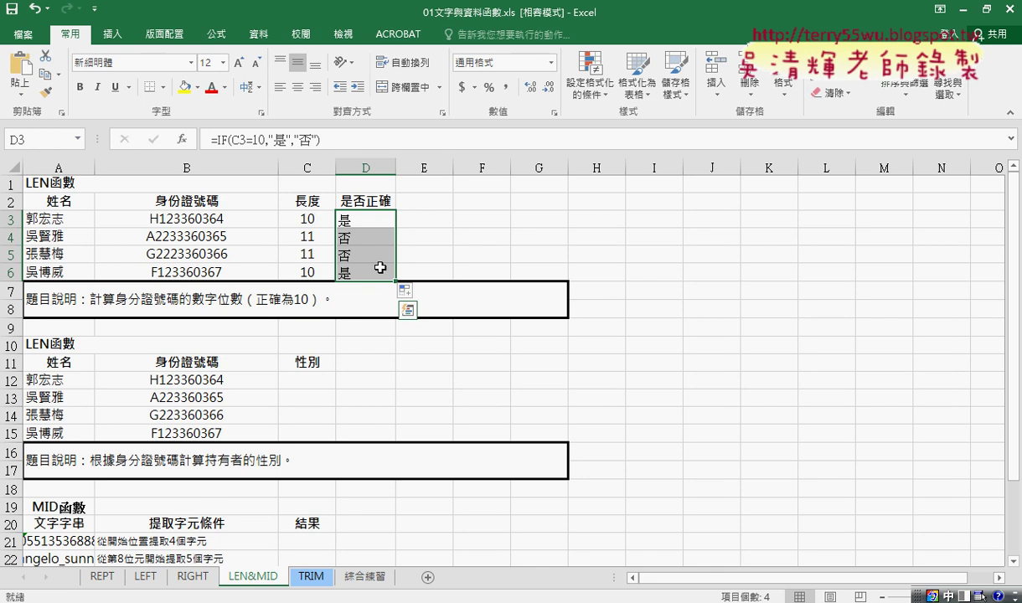
click(365, 223)
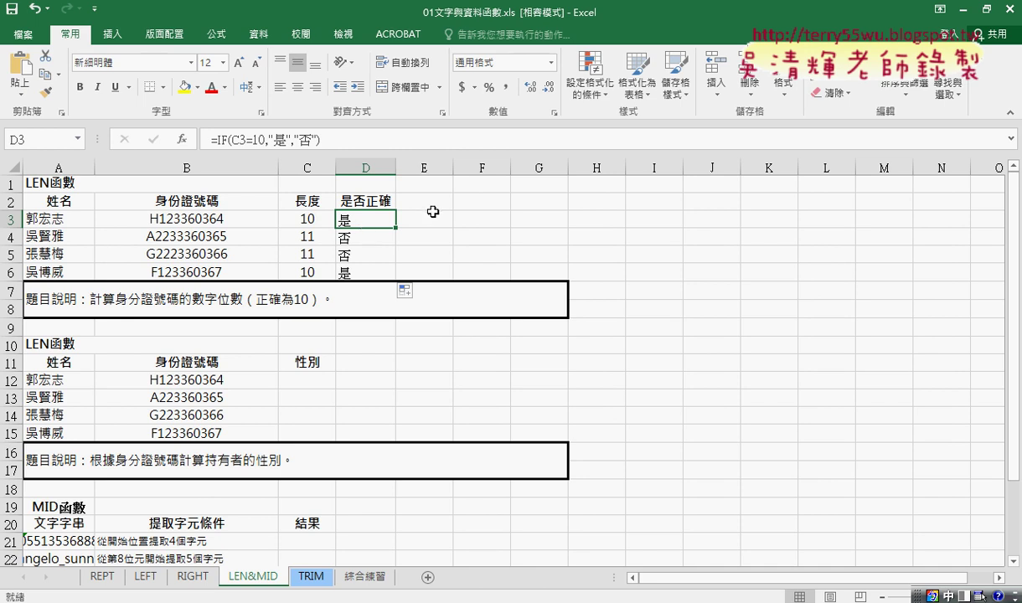
Reselect the D3:D6 results, then switch to the LEFT sheet's 稱呼 exercise.
drag(363, 214, 371, 279)
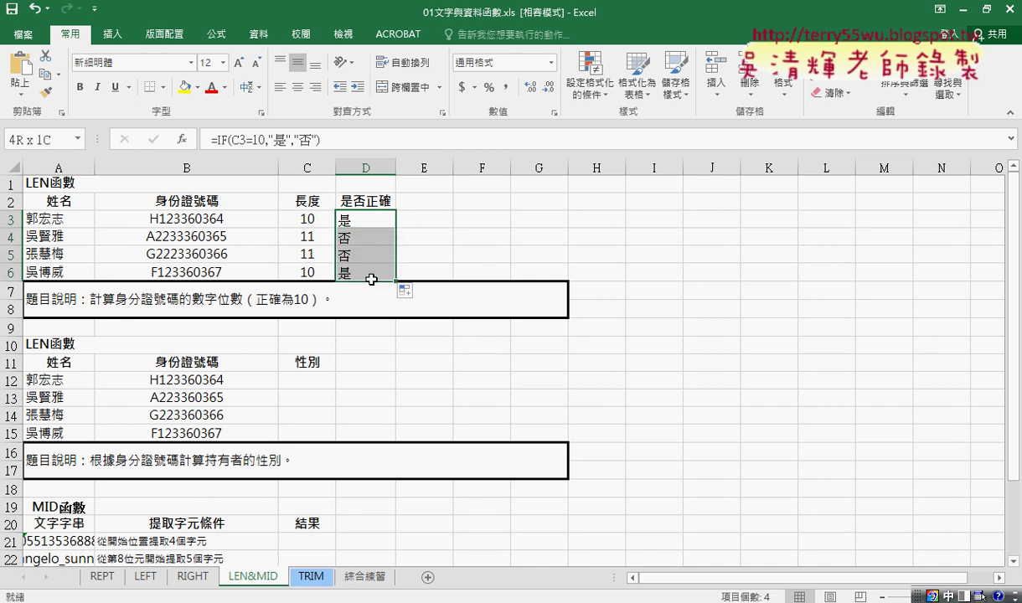
click(312, 379)
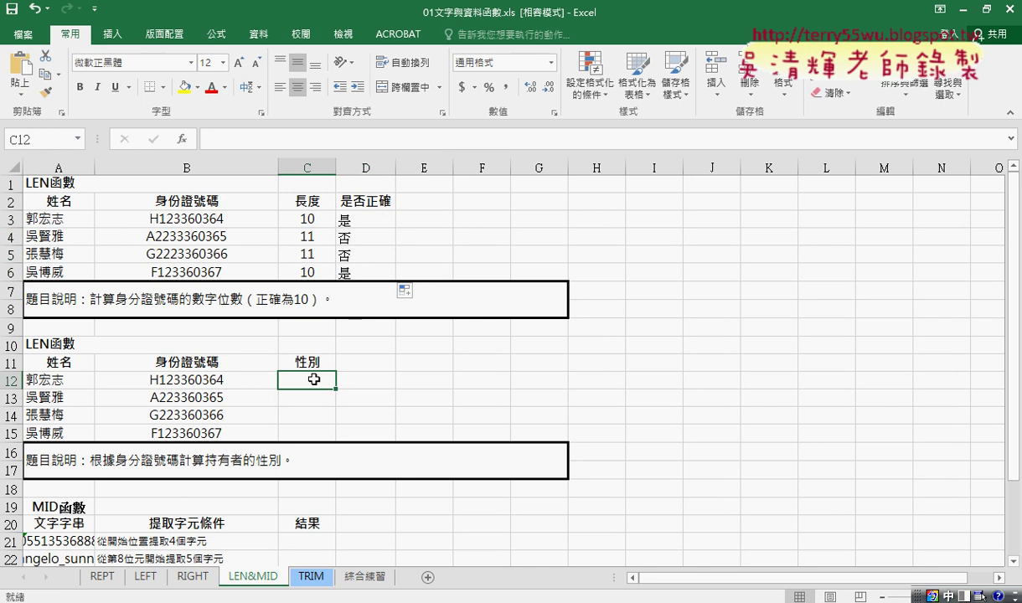
click(142, 583)
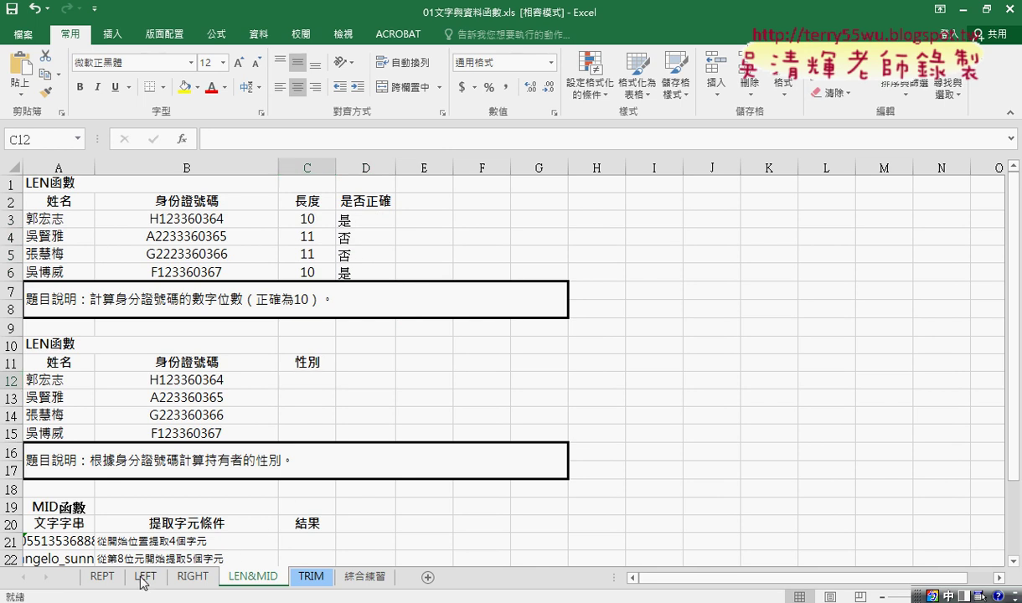
click(315, 346)
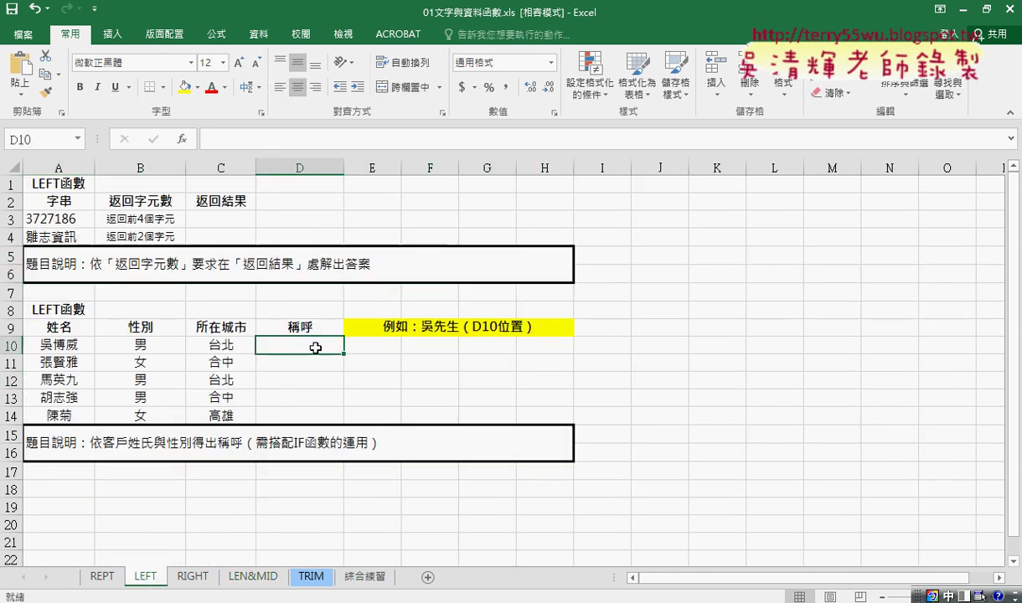